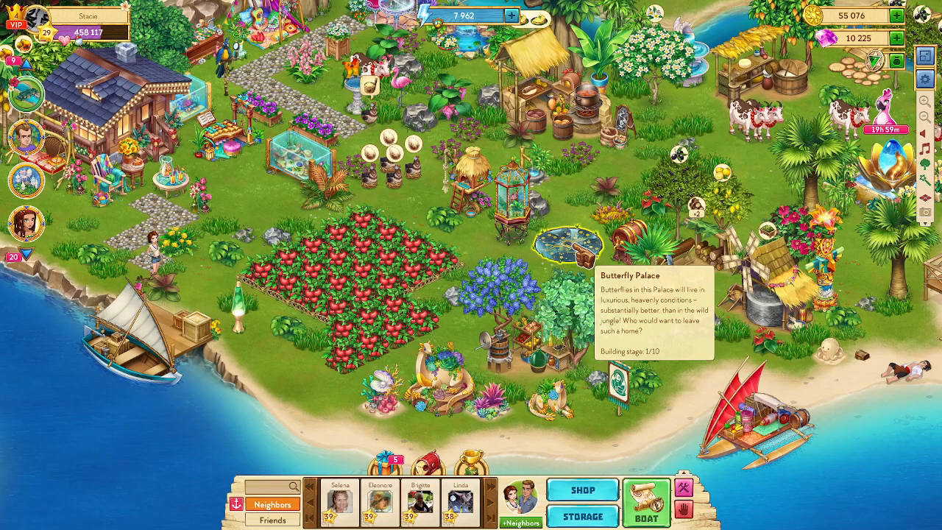
Step: Check the Butterfly Palace building info, then view the Butterfly Heaven 2/5 quest tasks
left_click(574, 247)
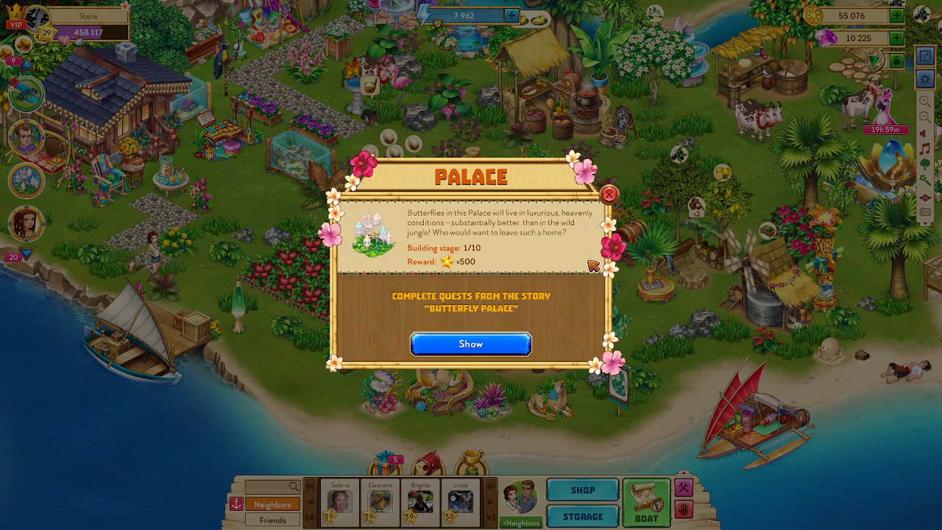
left_click(609, 194)
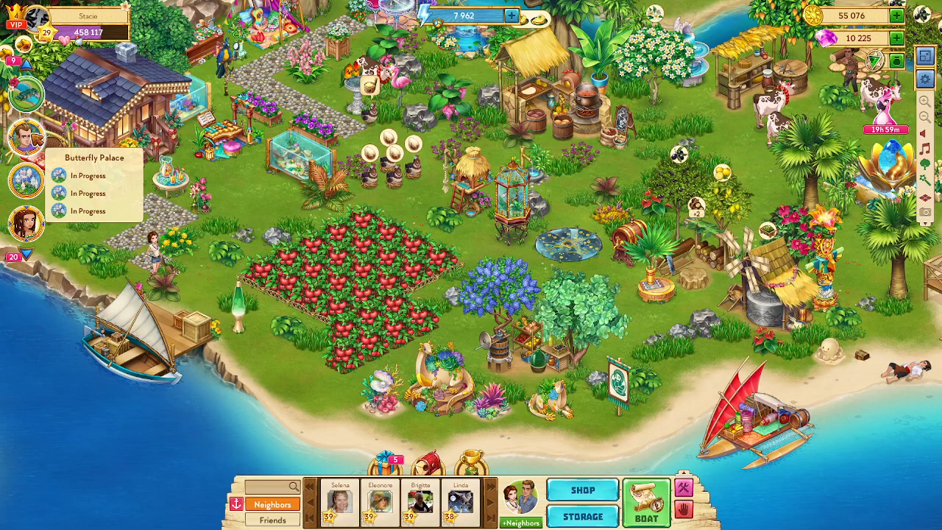
left_click(29, 180)
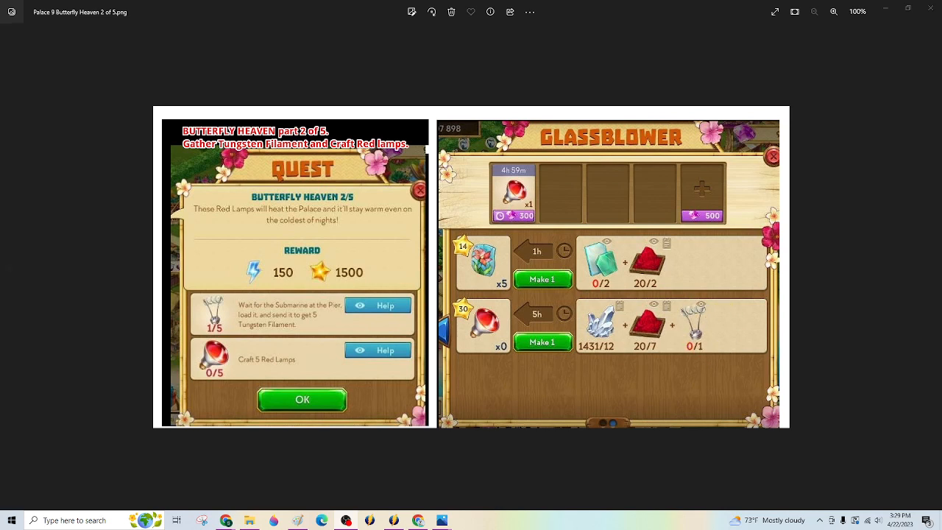
Step: Advance to the palace 10 submarines image explaining tungsten filament
key("Right")
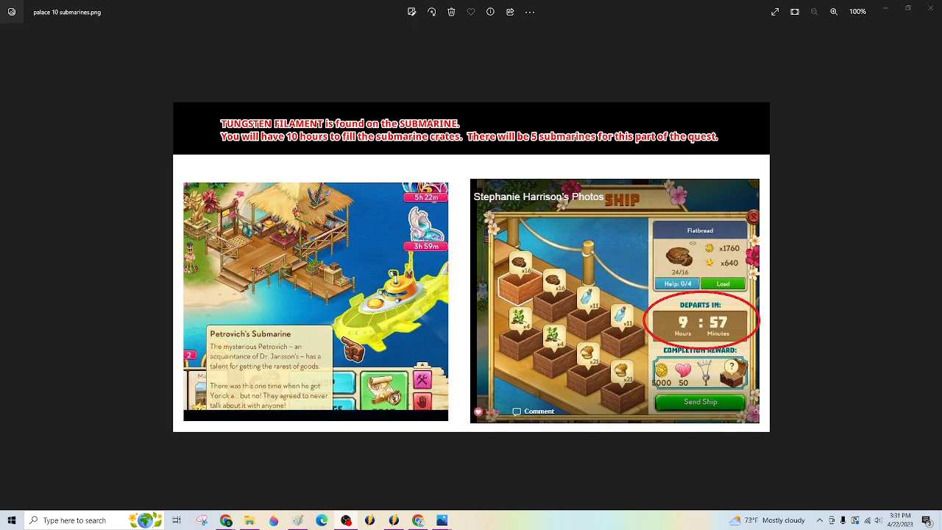
Step: View the palace 11 note on submarines and rose-bouquet ships, then return to the game
key("Right")
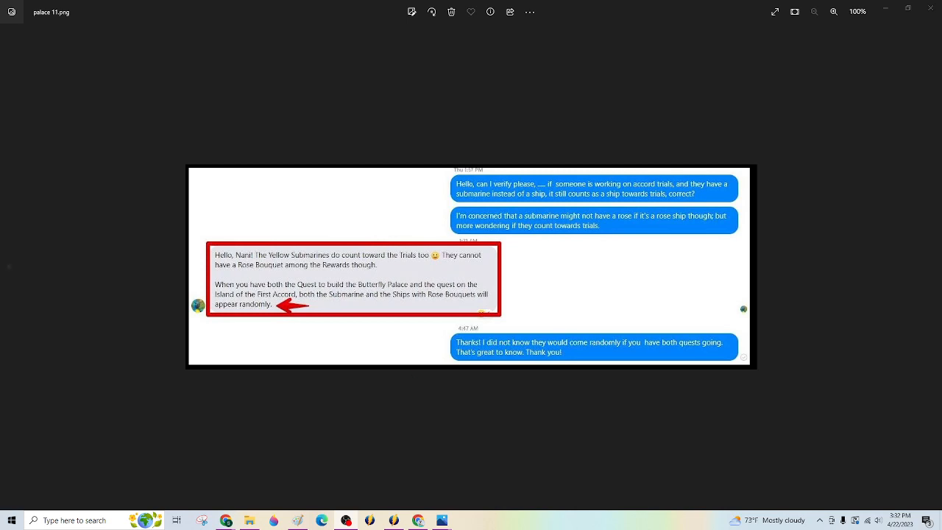
key("Right")
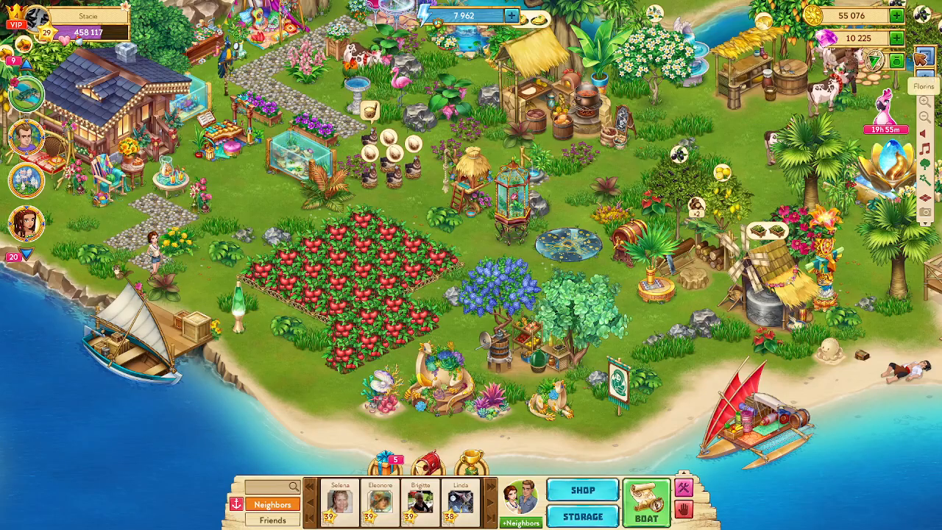
Step: Leave full screen and reduce Chrome's page zoom to 33% so the whole island fits
key("Escape")
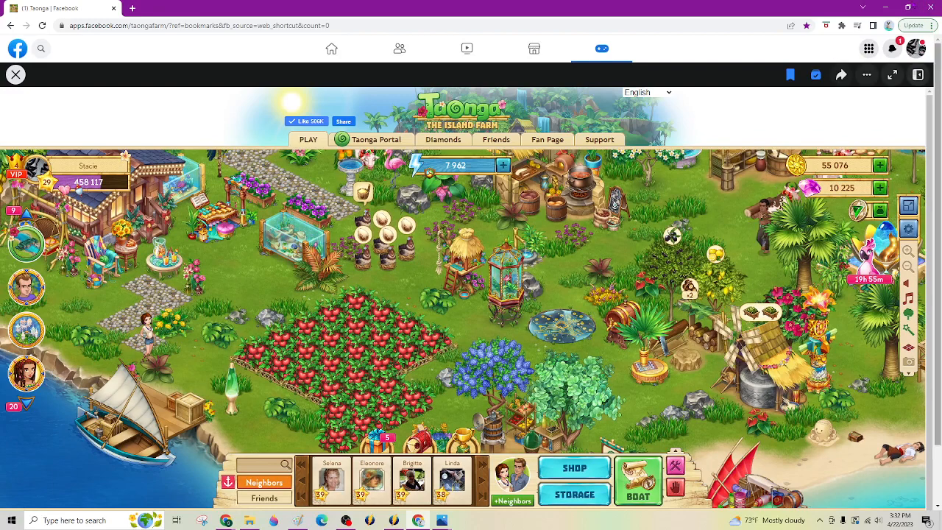
left_click(932, 27)
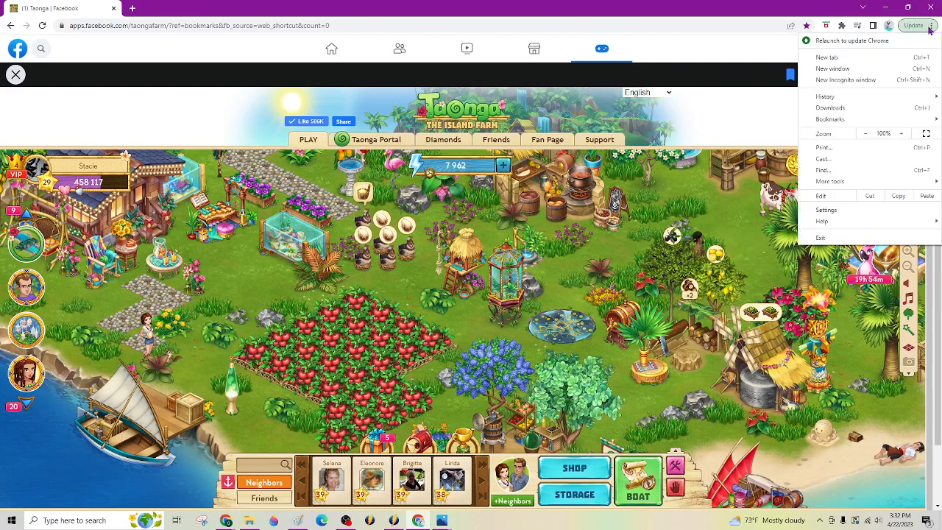
left_click(866, 134)
left_click(866, 135)
left_click(866, 135)
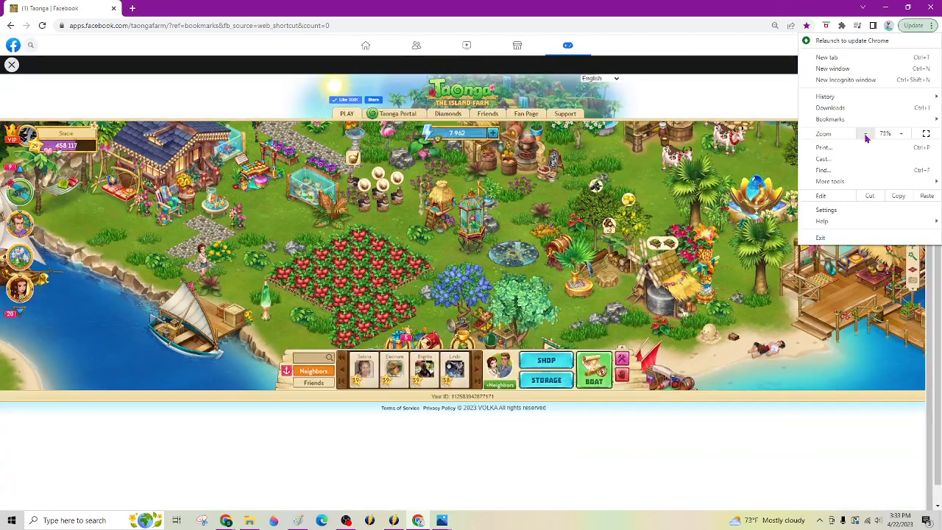
left_click(866, 136)
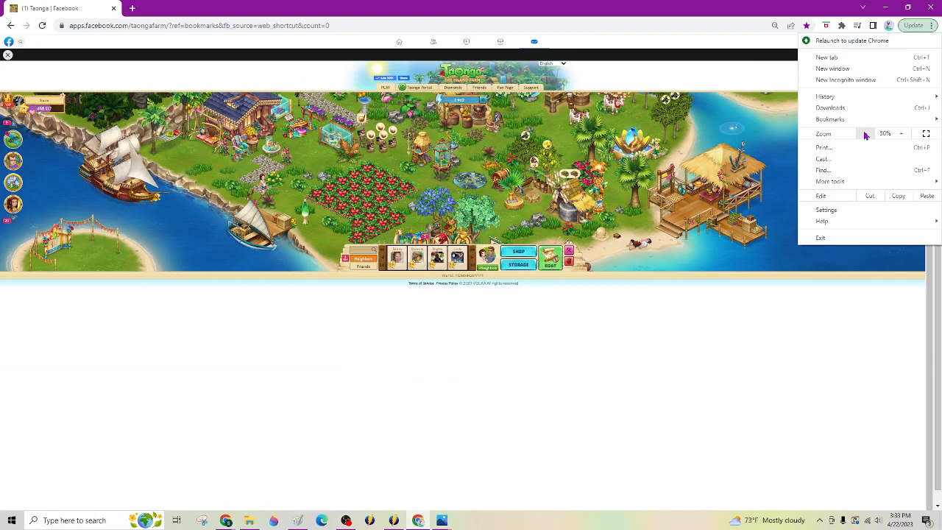
left_click(866, 134)
Step: Peek at the dock's ship view and close it to see the full island
left_click(731, 161)
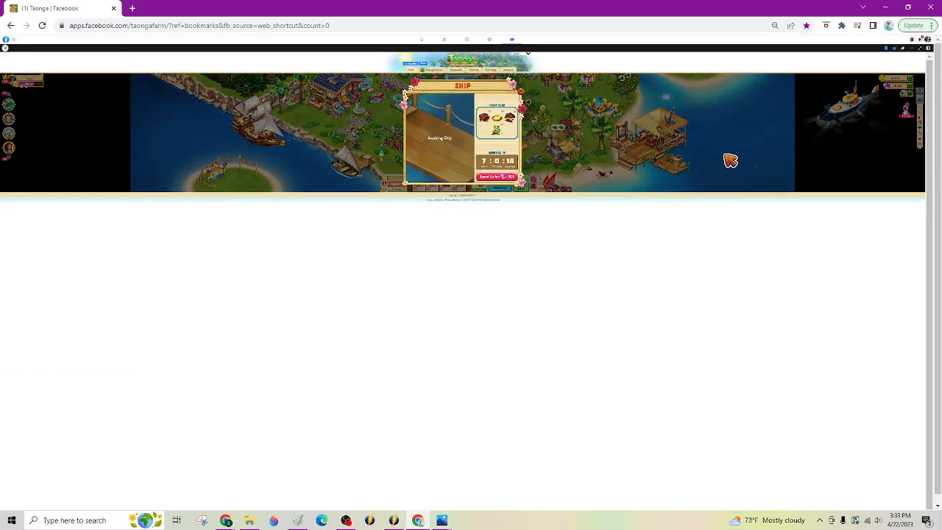
left_click(732, 161)
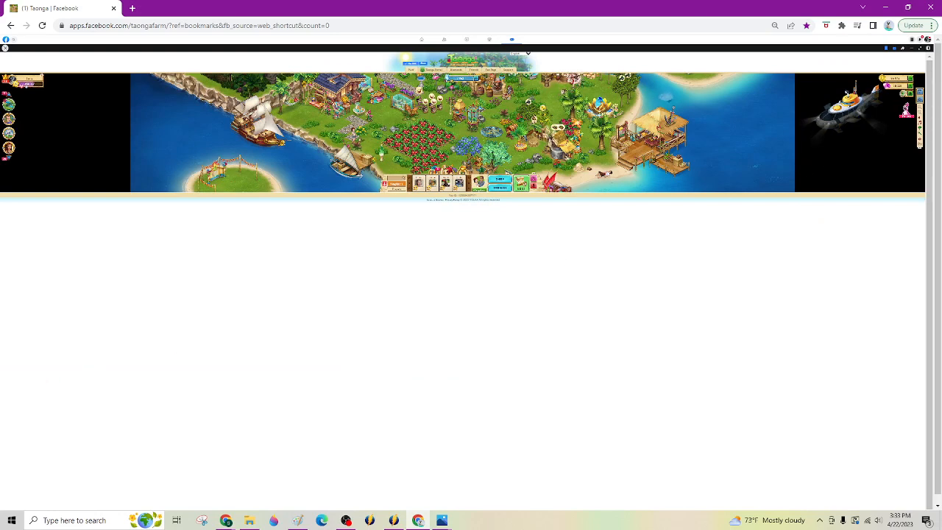
Step: View the sample submarine crates, then the palace 14 min/max goods-per-crate table
key("alt+Tab")
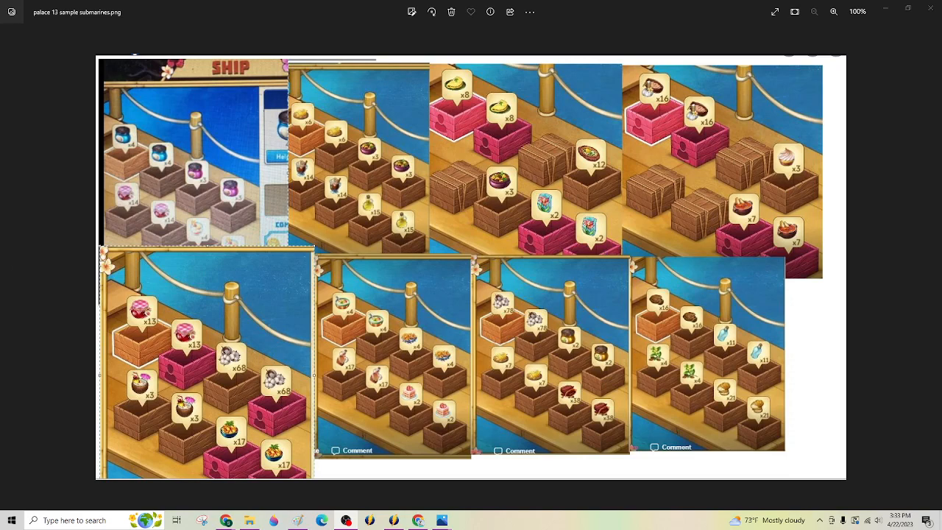
key("Right")
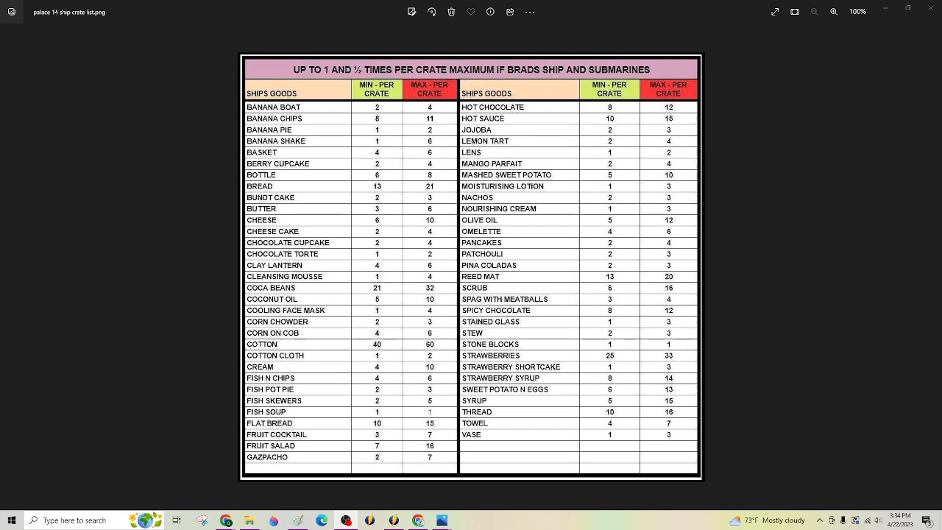
Step: Go through the Butterfly Heaven 3/5 screenshot and the Cinnabar location image
key("Right")
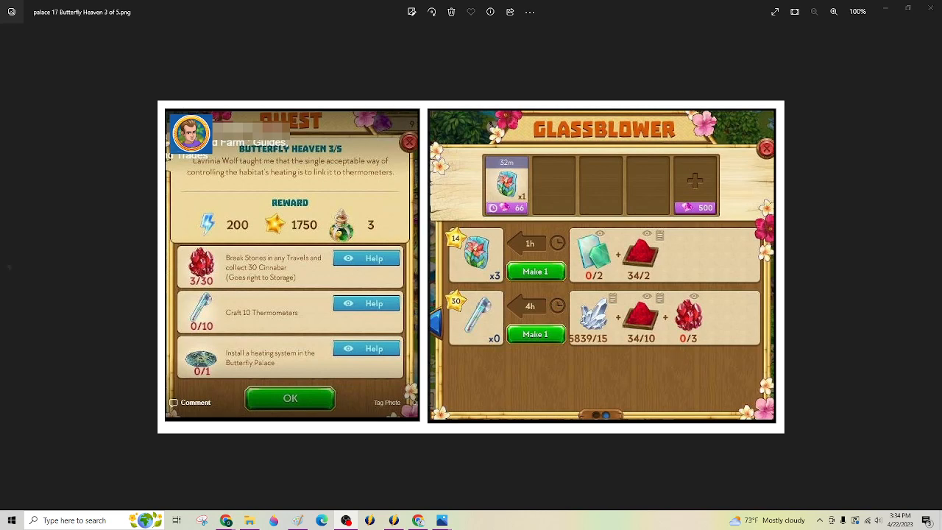
key("Right")
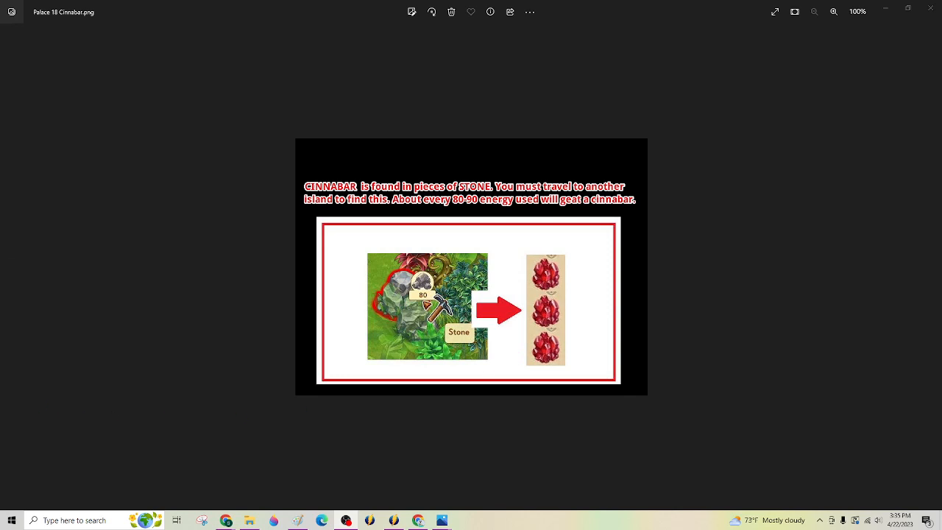
Step: Back in the game, pan to the palace and recheck its stage 1/10 building info
key("alt+Tab")
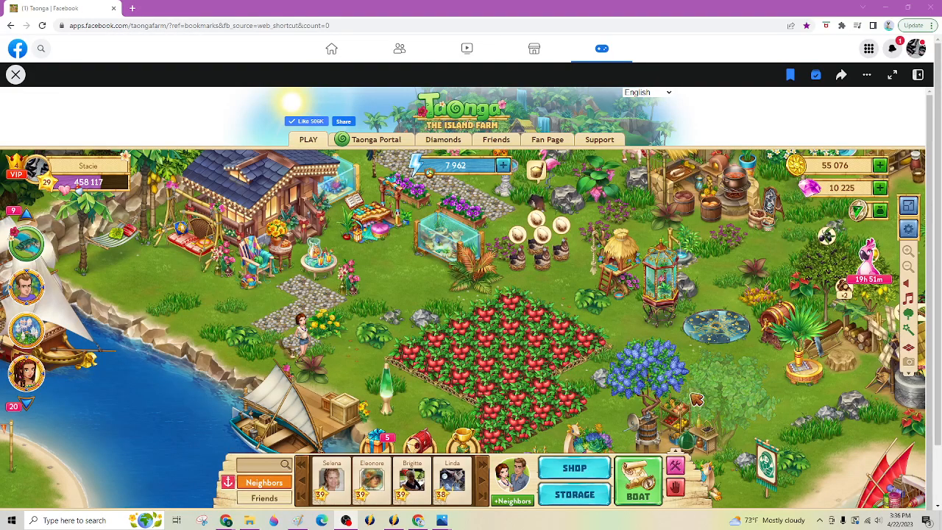
left_click_drag(688, 359, 479, 309)
left_click(479, 310)
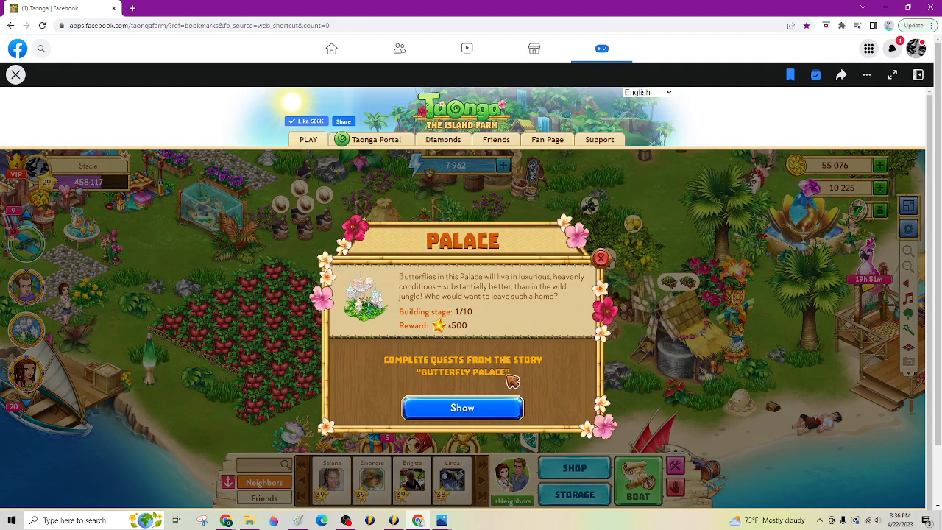
left_click(600, 259)
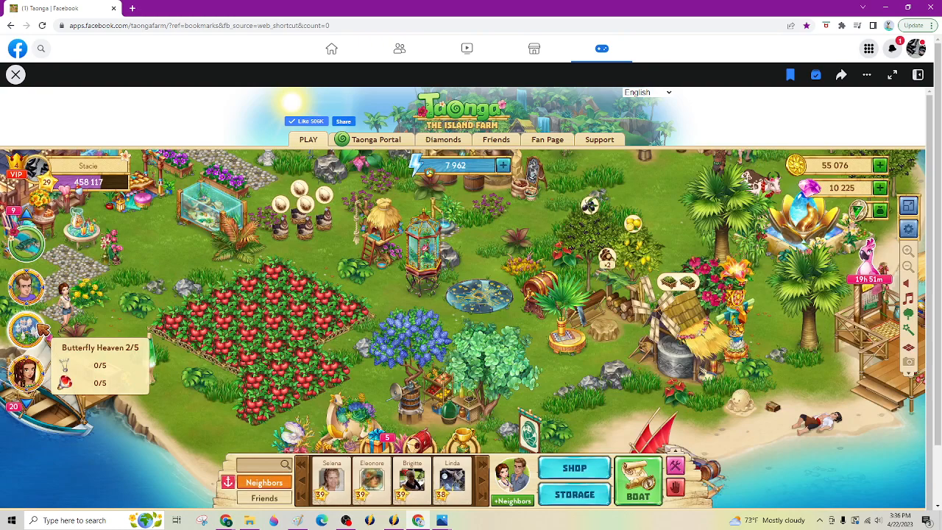
mouse_move(27, 330)
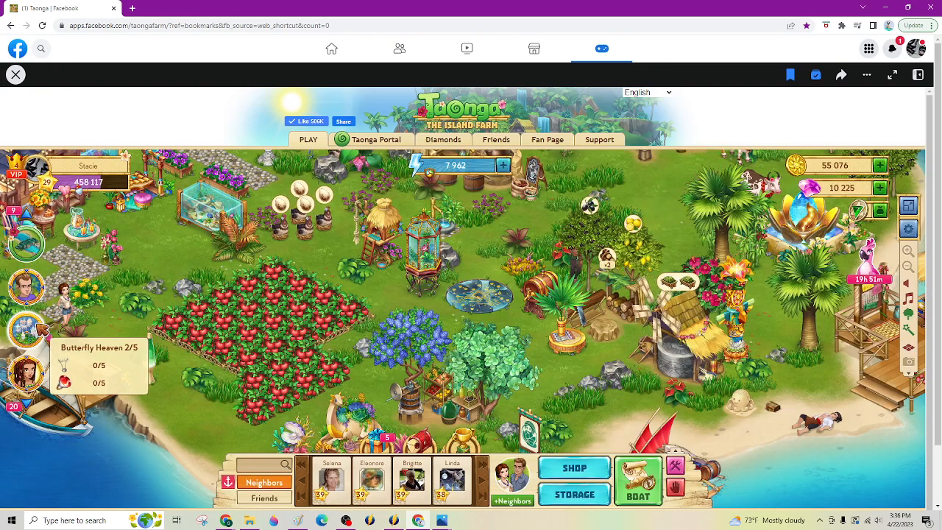
Step: Review the Butterfly Heaven 2/5 tasks, reopen the palace info, and return to Photos
left_click(30, 332)
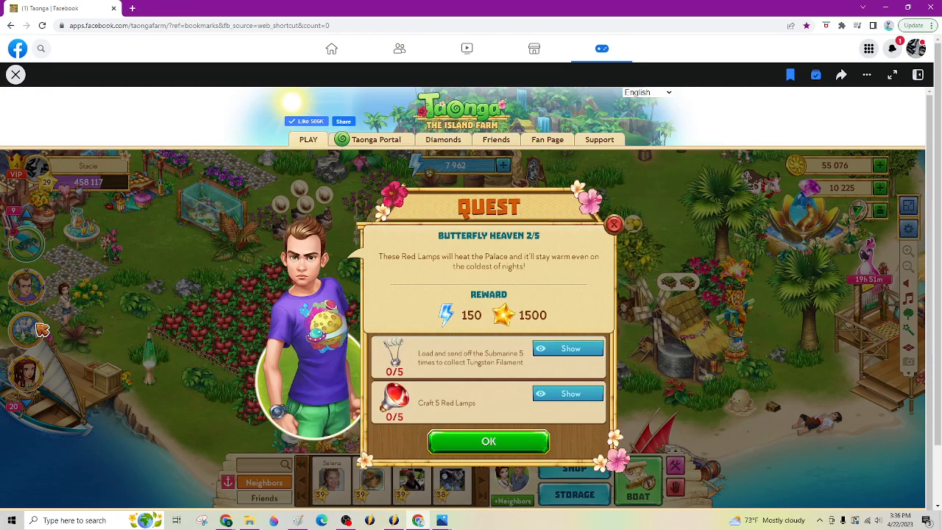
key("Escape")
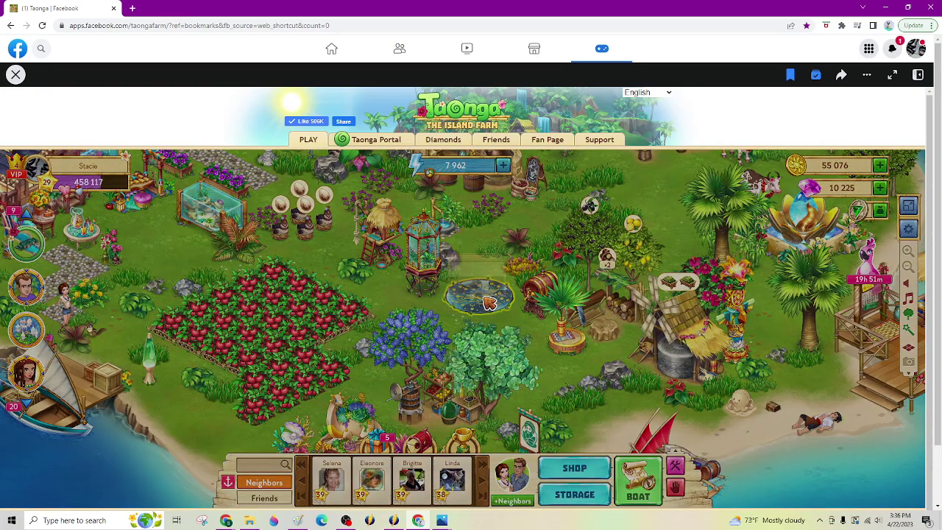
left_click(490, 301)
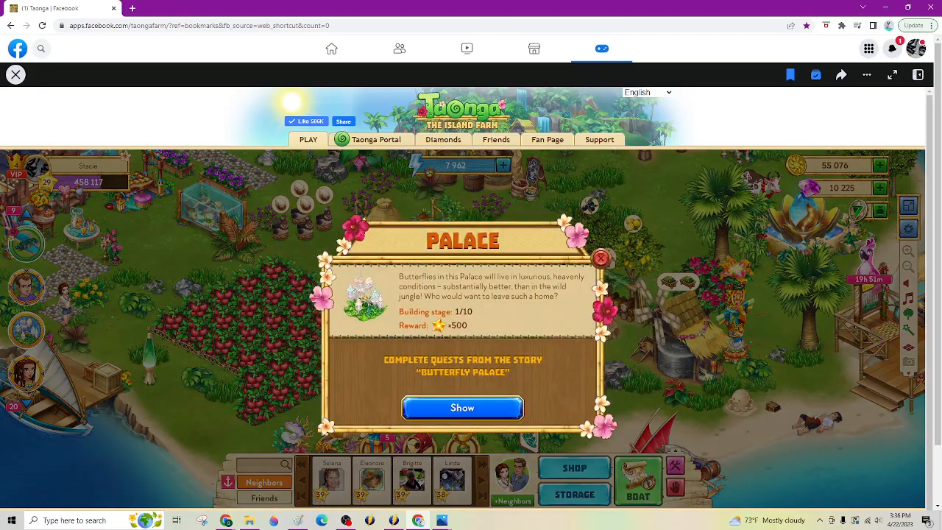
key("alt+Tab")
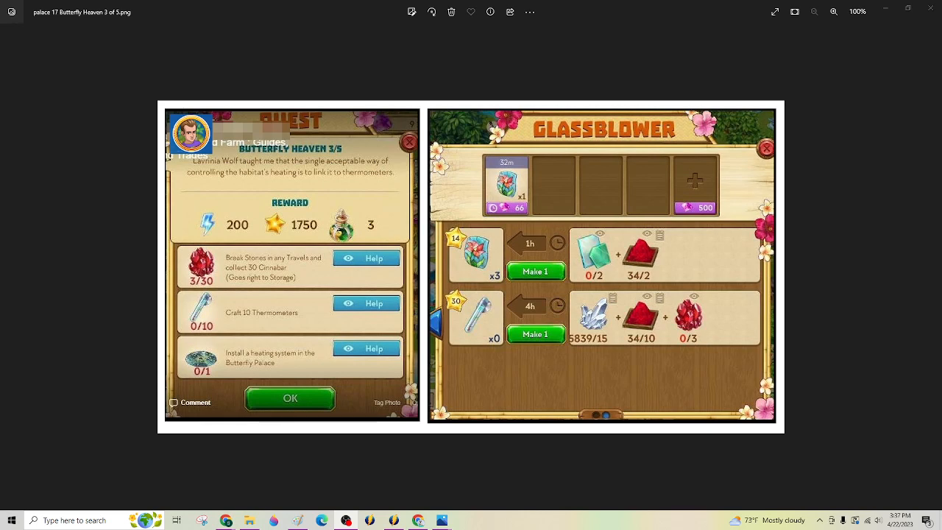
Step: View the palace 8 first-quests image and the Heating System install image
key("Right")
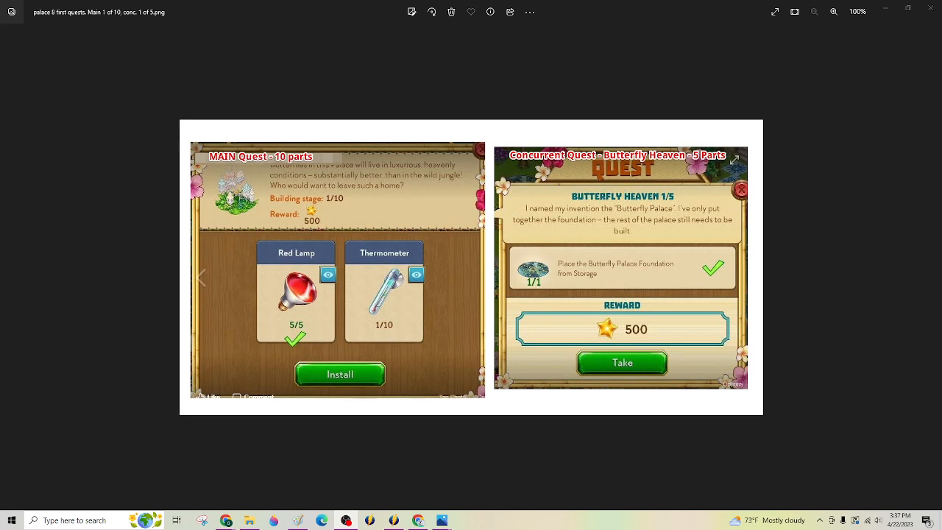
key("Right")
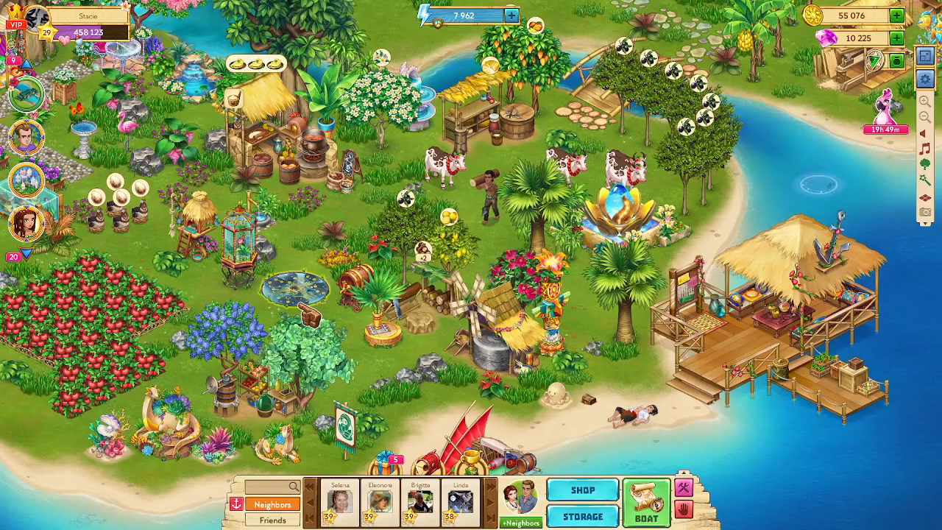
Step: Show the dock's next ship goods with its roughly 6h54m arrival countdown
left_click(807, 317)
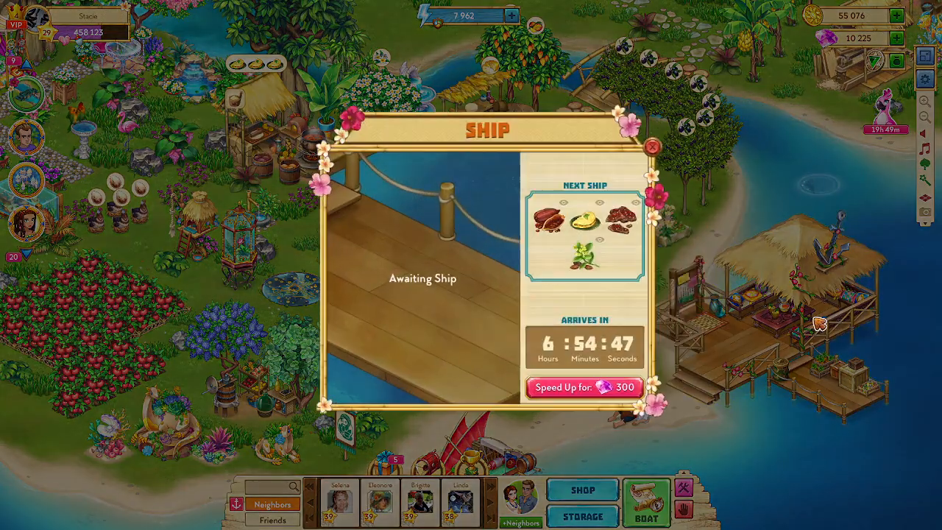